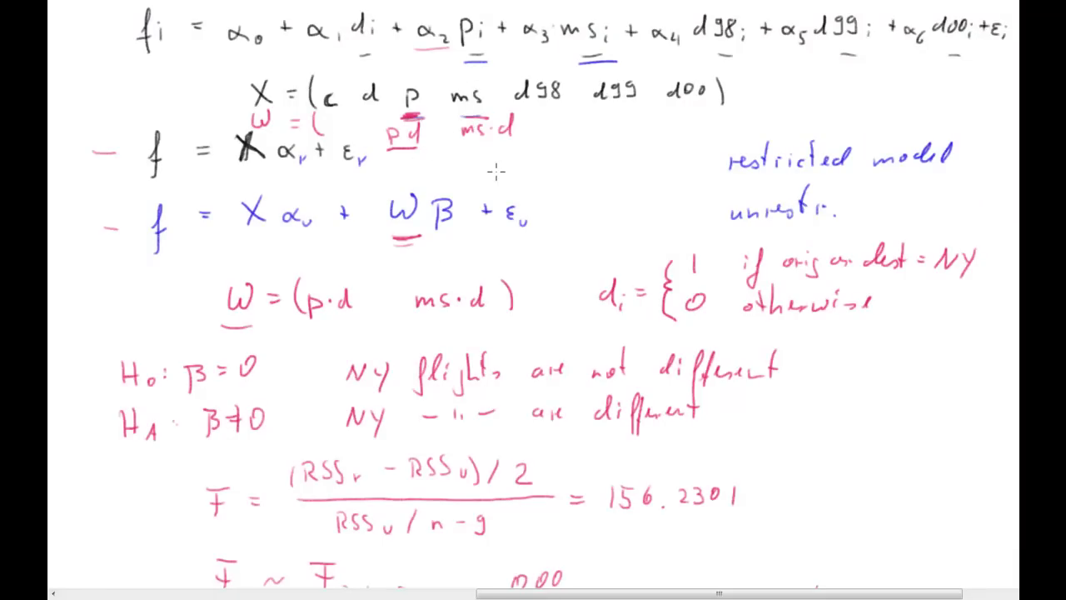
Step: Underline the p·d and ms·d terms in the handwritten notes and label them β1 and β2
{"action": "left_click_drag", "start_coordinate": [401, 117], "coordinate": [429, 117]}
{"action": "left_click", "coordinate": [398, 133]}
{"action": "mouse_move", "coordinate": [398, 172]}
{"action": "left_mouse_down"}
{"action": "mouse_move", "coordinate": [407, 158]}
{"action": "mouse_move", "coordinate": [412, 178]}
{"action": "left_mouse_up"}
{"action": "left_click_drag", "start_coordinate": [472, 143], "coordinate": [525, 138]}
{"action": "mouse_move", "coordinate": [483, 166]}
{"action": "left_mouse_down"}
{"action": "mouse_move", "coordinate": [484, 155]}
{"action": "mouse_move", "coordinate": [498, 168]}
{"action": "left_mouse_up"}
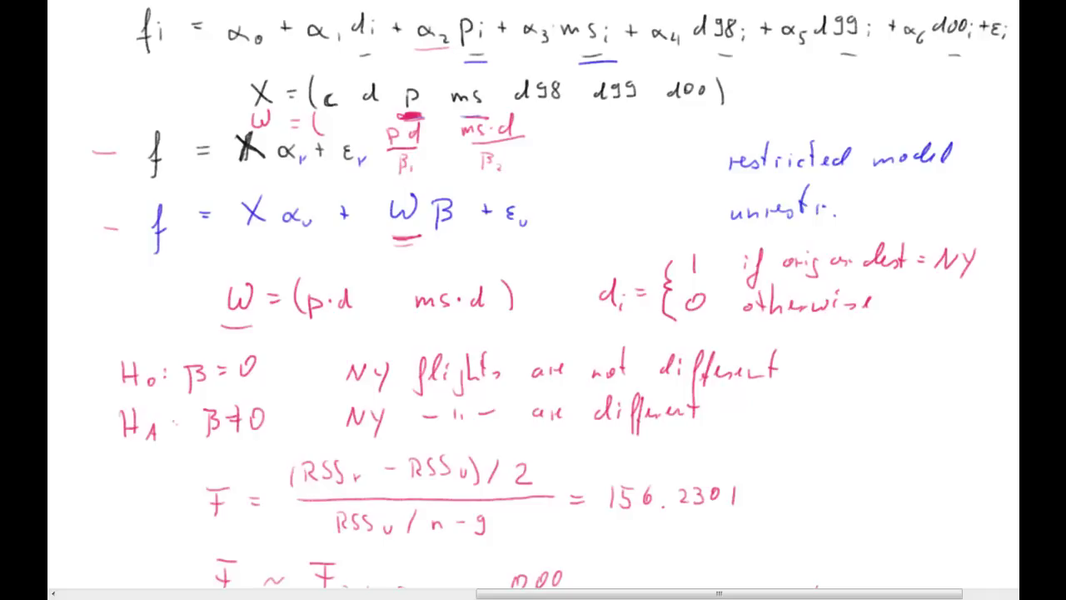
Step: Switch to MATLAB and compare the estimated coefficients of p and p·d in the unrestricted regression output
{"action": "key", "text": "alt+Tab"}
{"action": "left_click_drag", "start_coordinate": [265, 486], "coordinate": [314, 486]}
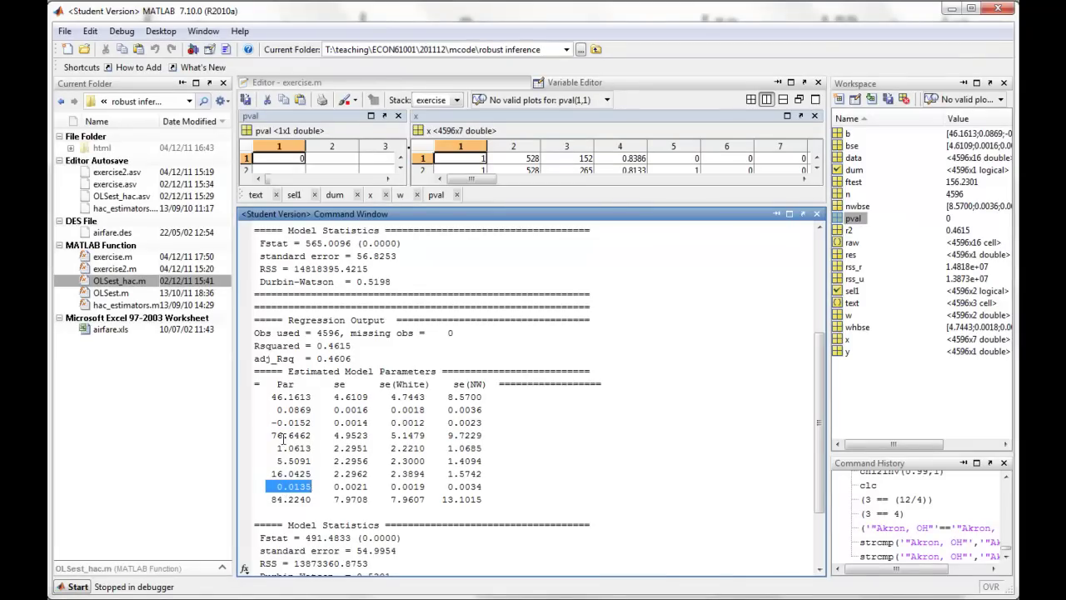
{"action": "left_click_drag", "start_coordinate": [271, 423], "coordinate": [314, 422]}
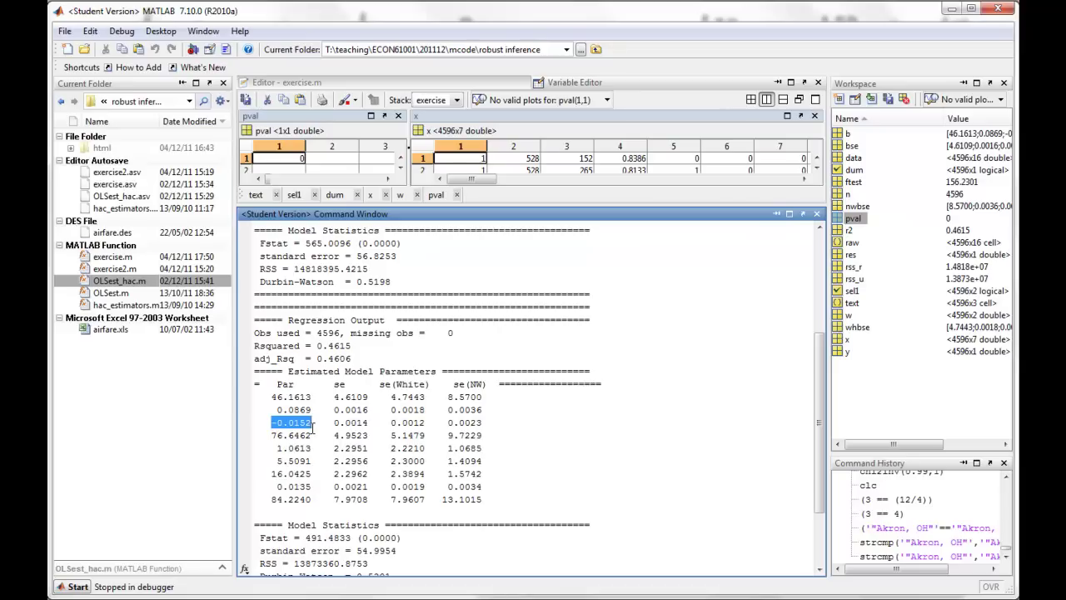
{"action": "left_click_drag", "start_coordinate": [272, 486], "coordinate": [314, 486]}
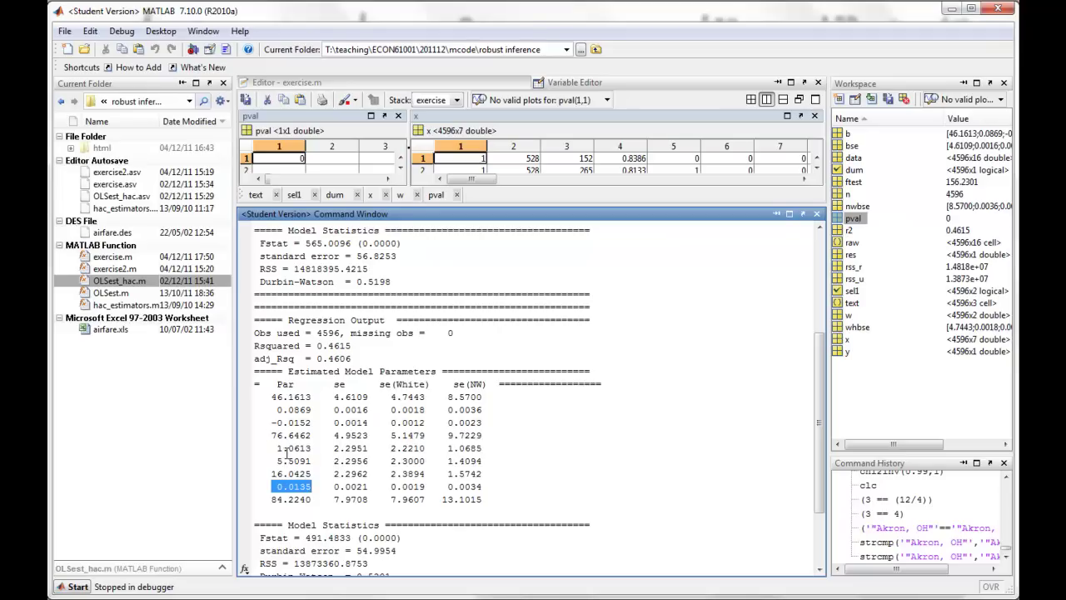
{"action": "left_click_drag", "start_coordinate": [270, 422], "coordinate": [316, 424]}
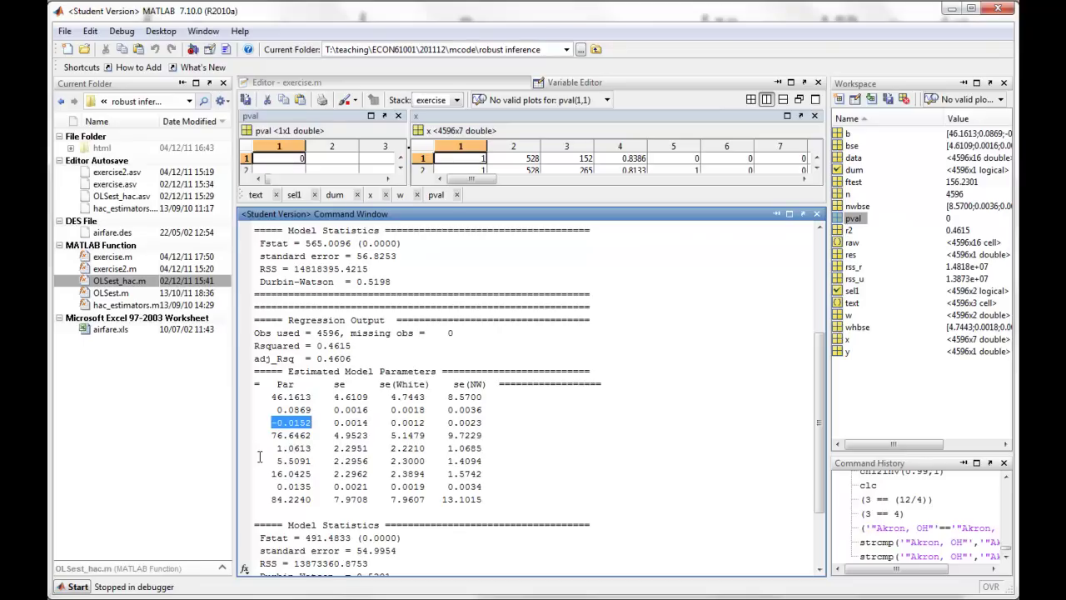
{"action": "left_click_drag", "start_coordinate": [271, 487], "coordinate": [315, 487]}
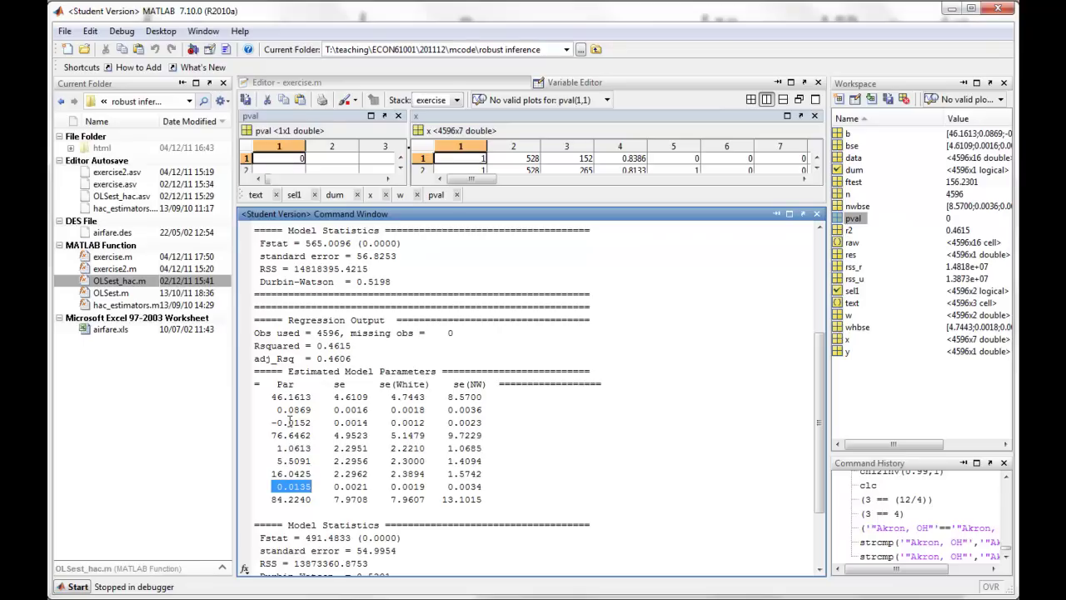
{"action": "left_click_drag", "start_coordinate": [263, 422], "coordinate": [314, 423]}
{"action": "left_click_drag", "start_coordinate": [261, 487], "coordinate": [314, 487]}
Step: Underline ms, α3 and β2 in green in the handwritten notes, checking the ms coefficient estimate in MATLAB's output
{"action": "left_click", "coordinate": [166, 550]}
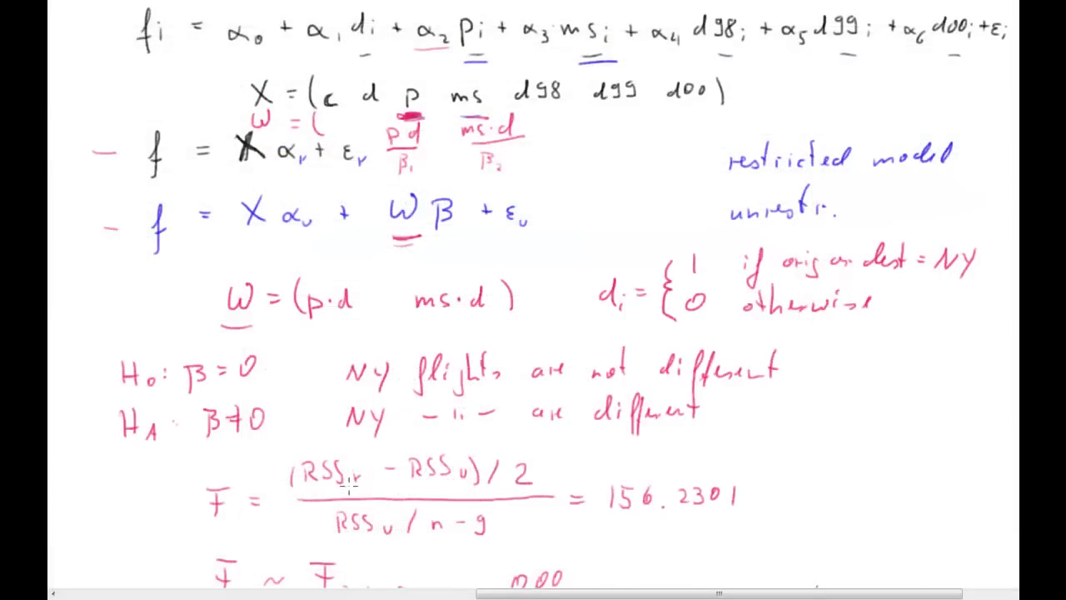
{"action": "left_click_drag", "start_coordinate": [480, 156], "coordinate": [489, 172]}
{"action": "mouse_move", "coordinate": [451, 111]}
{"action": "left_mouse_down"}
{"action": "mouse_move", "coordinate": [484, 110]}
{"action": "mouse_move", "coordinate": [456, 111]}
{"action": "left_mouse_up"}
{"action": "mouse_move", "coordinate": [527, 56]}
{"action": "left_mouse_down"}
{"action": "mouse_move", "coordinate": [546, 56]}
{"action": "mouse_move", "coordinate": [530, 59]}
{"action": "left_mouse_up"}
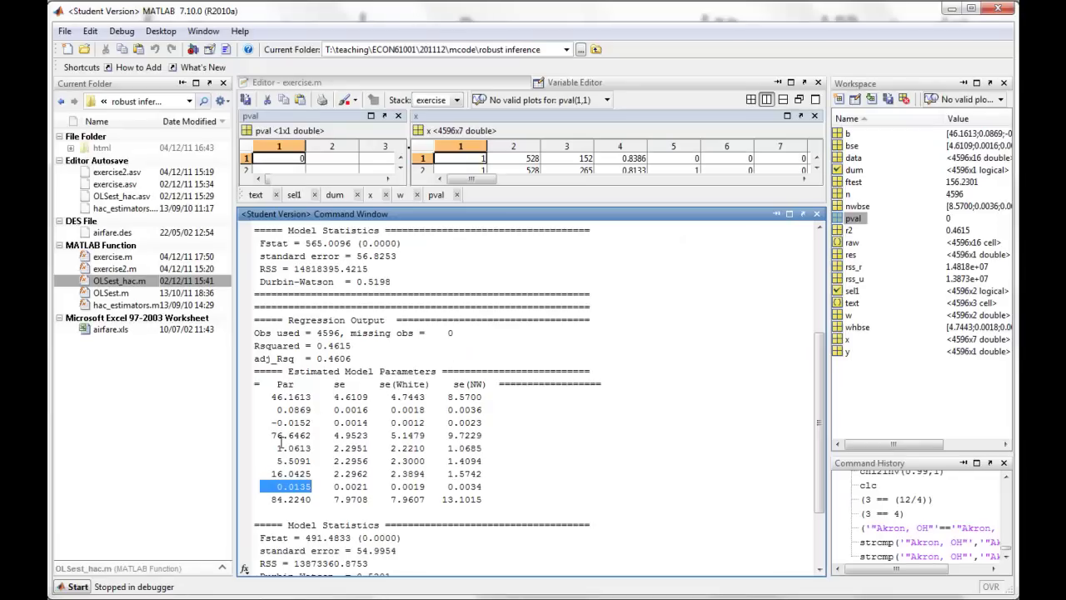
{"action": "left_click_drag", "start_coordinate": [266, 434], "coordinate": [313, 435]}
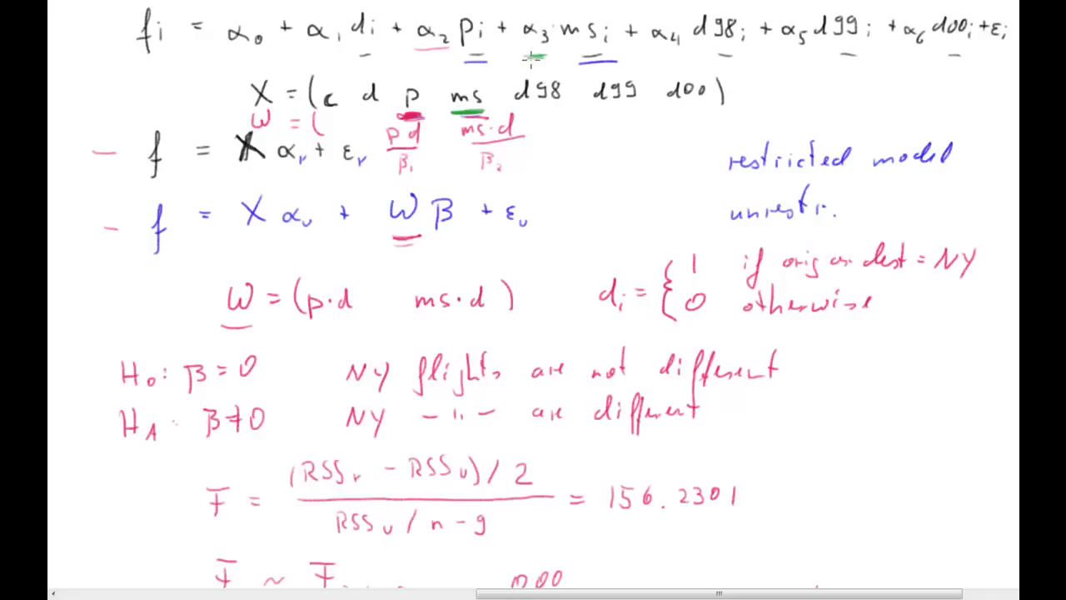
{"action": "left_click_drag", "start_coordinate": [494, 173], "coordinate": [488, 165]}
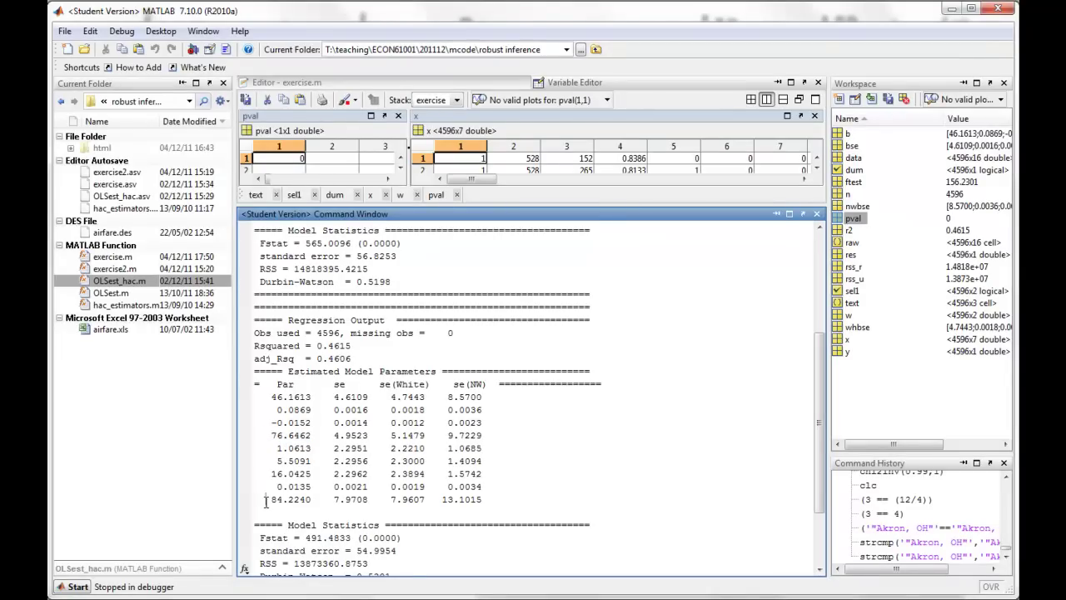
Step: Examine the ms·d coefficient estimate in the last row of MATLAB's estimated model parameters
{"action": "left_click_drag", "start_coordinate": [266, 500], "coordinate": [312, 501]}
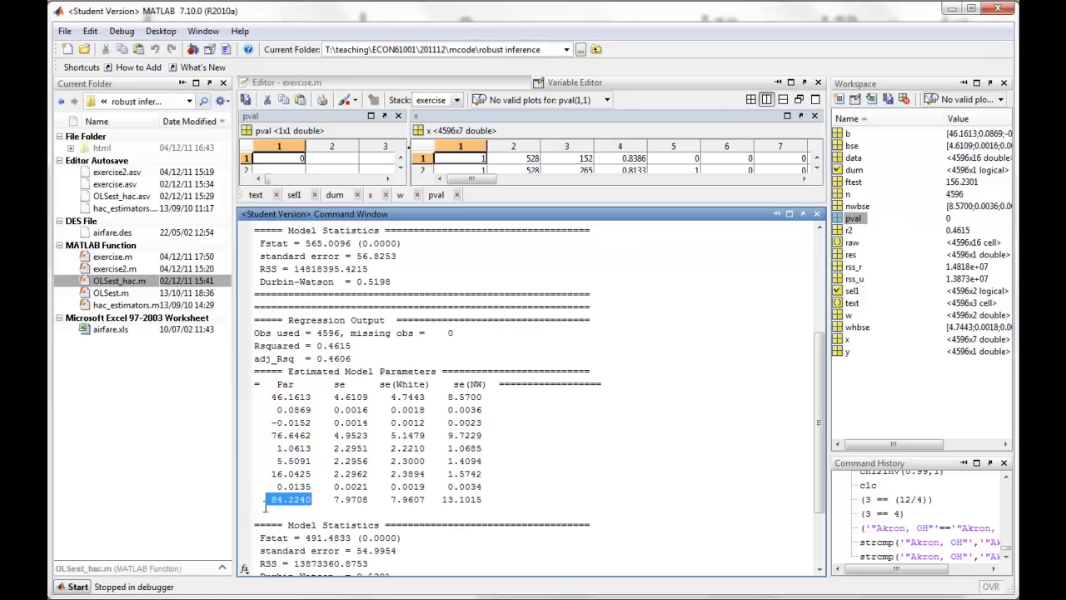
{"action": "left_click_drag", "start_coordinate": [273, 506], "coordinate": [313, 497]}
{"action": "left_click", "coordinate": [353, 473]}
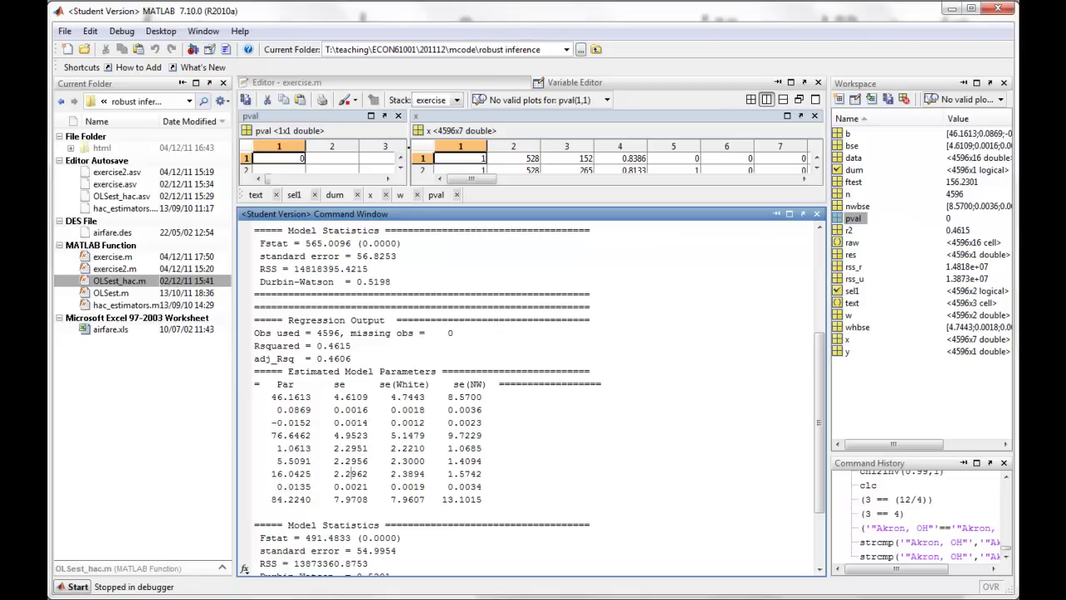
Step: Switch back to the handwritten notes and write the heading "Rob. Inference" with item number "1)" on a blank area
{"action": "key", "text": "alt+Tab"}
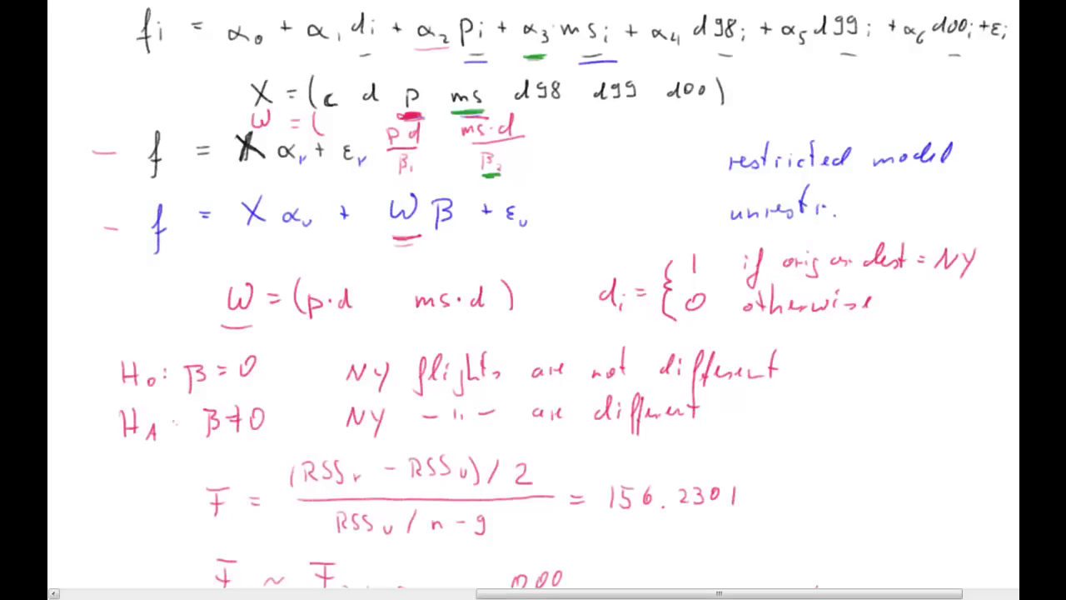
{"action": "scroll", "coordinate": [550, 294], "scroll_direction": "down", "scroll_amount": 2}
{"action": "scroll", "coordinate": [533, 294], "scroll_direction": "down", "scroll_amount": 3}
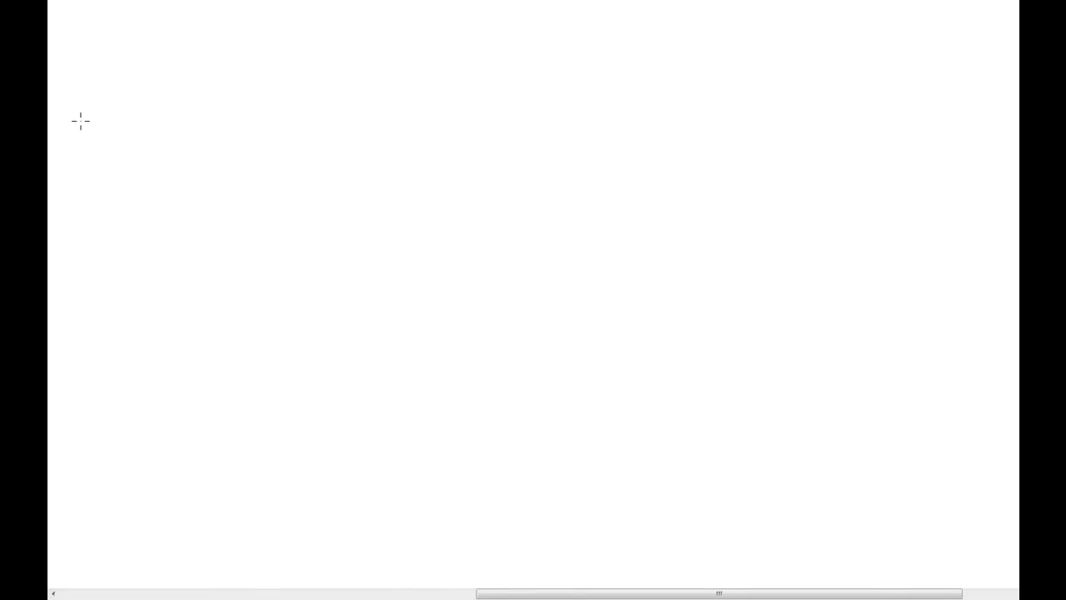
{"action": "mouse_move", "coordinate": [95, 26]}
{"action": "left_mouse_down"}
{"action": "mouse_move", "coordinate": [109, 20]}
{"action": "mouse_move", "coordinate": [102, 33]}
{"action": "mouse_move", "coordinate": [143, 37]}
{"action": "mouse_move", "coordinate": [207, 31]}
{"action": "left_mouse_up"}
{"action": "left_click", "coordinate": [150, 38]}
{"action": "mouse_move", "coordinate": [215, 12]}
{"action": "left_mouse_down"}
{"action": "mouse_move", "coordinate": [213, 48]}
{"action": "mouse_move", "coordinate": [248, 25]}
{"action": "mouse_move", "coordinate": [296, 28]}
{"action": "left_mouse_up"}
{"action": "left_click_drag", "start_coordinate": [85, 75], "coordinate": [102, 99]}
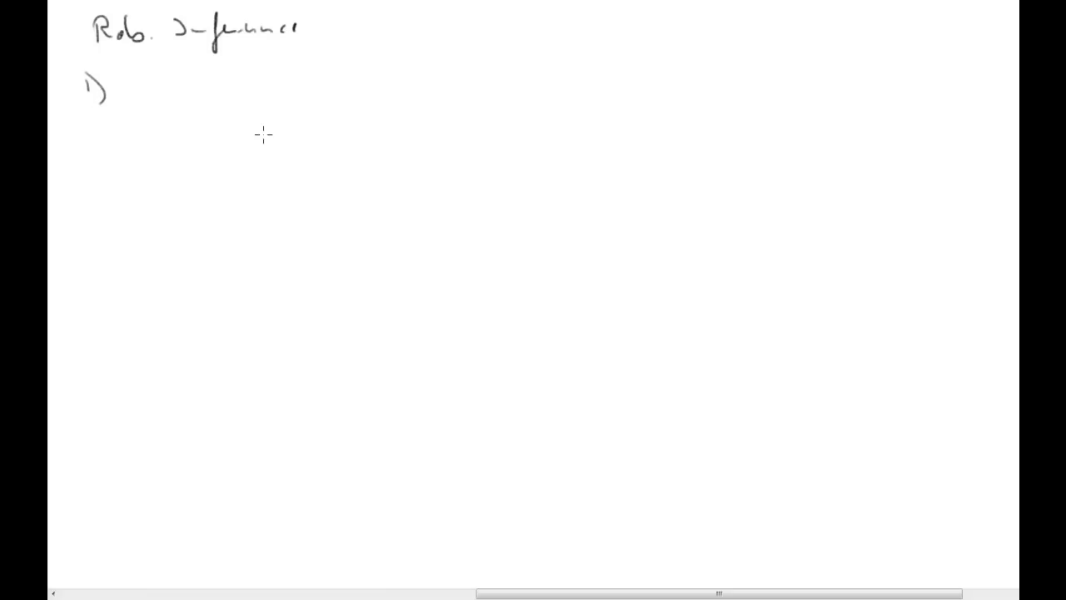
Step: Write the equation X'ΩX = Σ σi² xi xi' beside item 1, summing from i=1 to n
{"action": "left_click_drag", "start_coordinate": [192, 102], "coordinate": [210, 122]}
{"action": "mouse_move", "coordinate": [193, 122]}
{"action": "left_mouse_down"}
{"action": "mouse_move", "coordinate": [212, 100]}
{"action": "mouse_move", "coordinate": [256, 104]}
{"action": "left_mouse_up"}
{"action": "mouse_move", "coordinate": [236, 119]}
{"action": "left_mouse_down"}
{"action": "mouse_move", "coordinate": [267, 106]}
{"action": "mouse_move", "coordinate": [272, 123]}
{"action": "mouse_move", "coordinate": [279, 95]}
{"action": "mouse_move", "coordinate": [324, 115]}
{"action": "mouse_move", "coordinate": [383, 99]}
{"action": "mouse_move", "coordinate": [360, 101]}
{"action": "mouse_move", "coordinate": [387, 122]}
{"action": "left_mouse_up"}
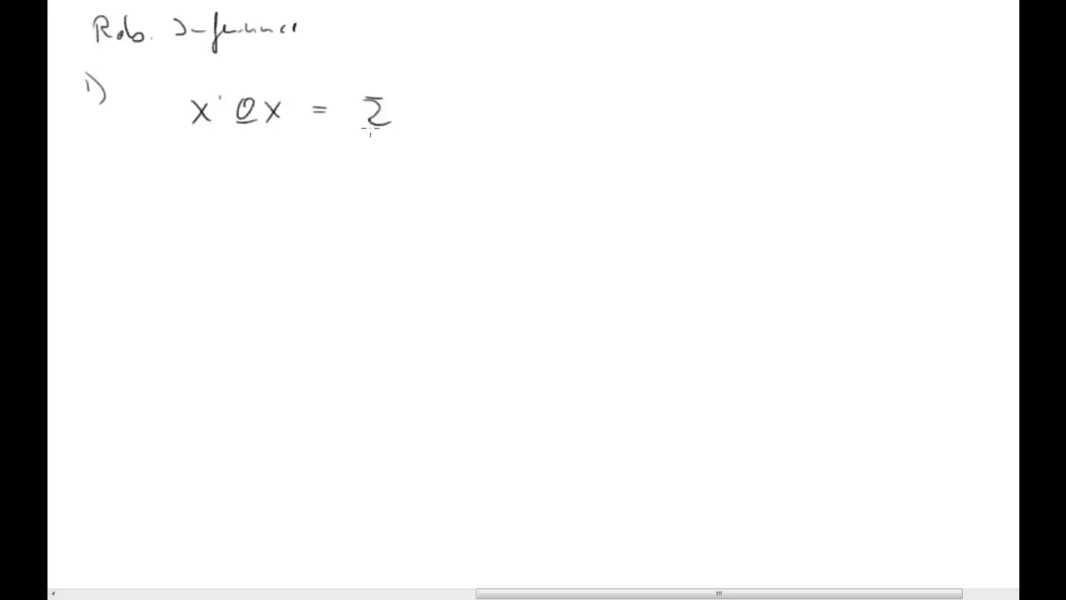
{"action": "left_click_drag", "start_coordinate": [375, 142], "coordinate": [386, 142]}
{"action": "left_click_drag", "start_coordinate": [393, 131], "coordinate": [394, 147]}
{"action": "mouse_move", "coordinate": [373, 95]}
{"action": "left_mouse_down"}
{"action": "mouse_move", "coordinate": [392, 90]}
{"action": "mouse_move", "coordinate": [413, 110]}
{"action": "mouse_move", "coordinate": [427, 102]}
{"action": "left_mouse_up"}
{"action": "mouse_move", "coordinate": [433, 117]}
{"action": "left_mouse_down"}
{"action": "mouse_move", "coordinate": [443, 98]}
{"action": "mouse_move", "coordinate": [472, 122]}
{"action": "mouse_move", "coordinate": [458, 122]}
{"action": "mouse_move", "coordinate": [523, 124]}
{"action": "left_mouse_up"}
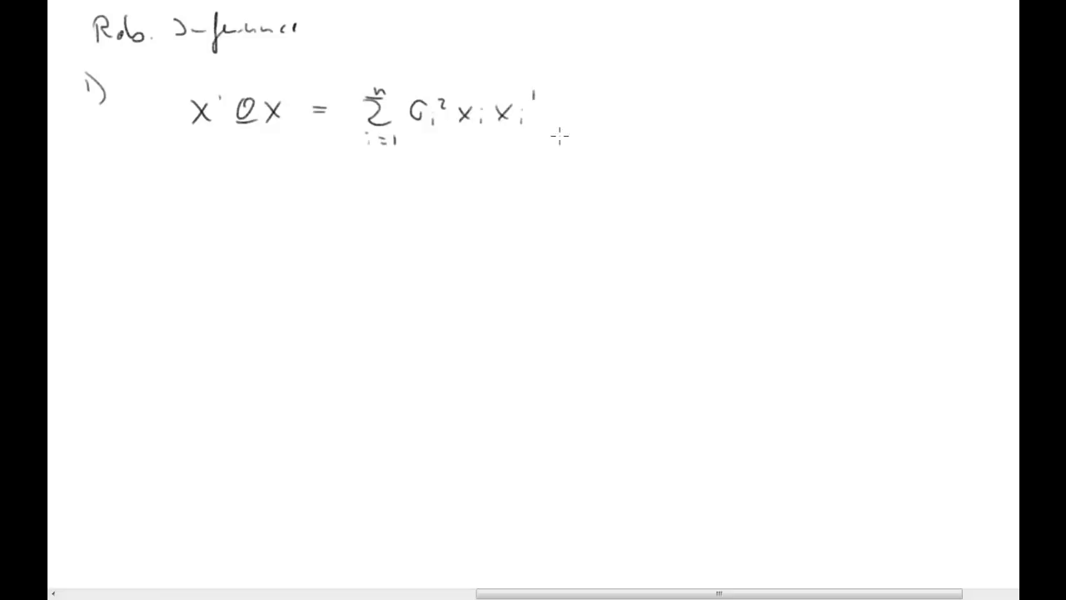
Step: Add the condition "if Ω =" after the summation equation
{"action": "left_click", "coordinate": [613, 107]}
{"action": "left_click", "coordinate": [614, 115]}
{"action": "left_click_drag", "start_coordinate": [633, 97], "coordinate": [621, 144]}
{"action": "mouse_move", "coordinate": [708, 101]}
{"action": "left_mouse_down"}
{"action": "mouse_move", "coordinate": [710, 116]}
{"action": "mouse_move", "coordinate": [707, 102]}
{"action": "left_mouse_up"}
{"action": "mouse_move", "coordinate": [702, 112]}
{"action": "left_mouse_down"}
{"action": "mouse_move", "coordinate": [723, 121]}
{"action": "mouse_move", "coordinate": [759, 111]}
{"action": "left_mouse_up"}
{"action": "left_click_drag", "start_coordinate": [748, 118], "coordinate": [759, 117]}
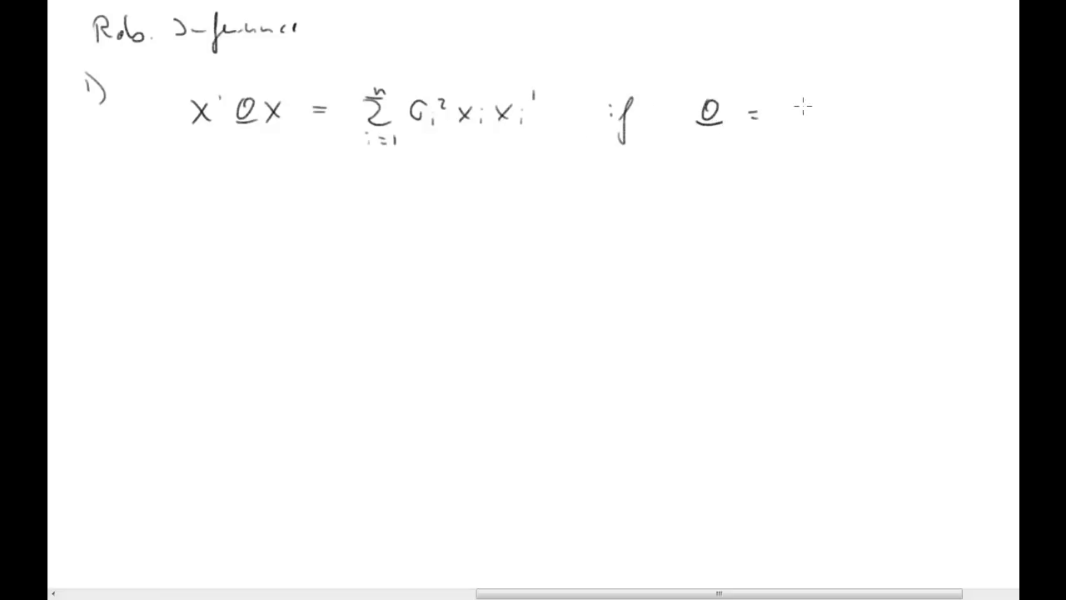
Step: Write the Ω matrix's opening bracket, its diagonal entries σ1², σ2² through σn², and the zeros below the diagonal
{"action": "mouse_move", "coordinate": [787, 77]}
{"action": "left_mouse_down"}
{"action": "mouse_move", "coordinate": [777, 164]}
{"action": "mouse_move", "coordinate": [813, 82]}
{"action": "left_mouse_up"}
{"action": "left_click_drag", "start_coordinate": [816, 88], "coordinate": [839, 119]}
{"action": "mouse_move", "coordinate": [821, 75]}
{"action": "left_mouse_down"}
{"action": "mouse_move", "coordinate": [856, 113]}
{"action": "mouse_move", "coordinate": [849, 126]}
{"action": "left_mouse_up"}
{"action": "left_click_drag", "start_coordinate": [855, 98], "coordinate": [862, 108]}
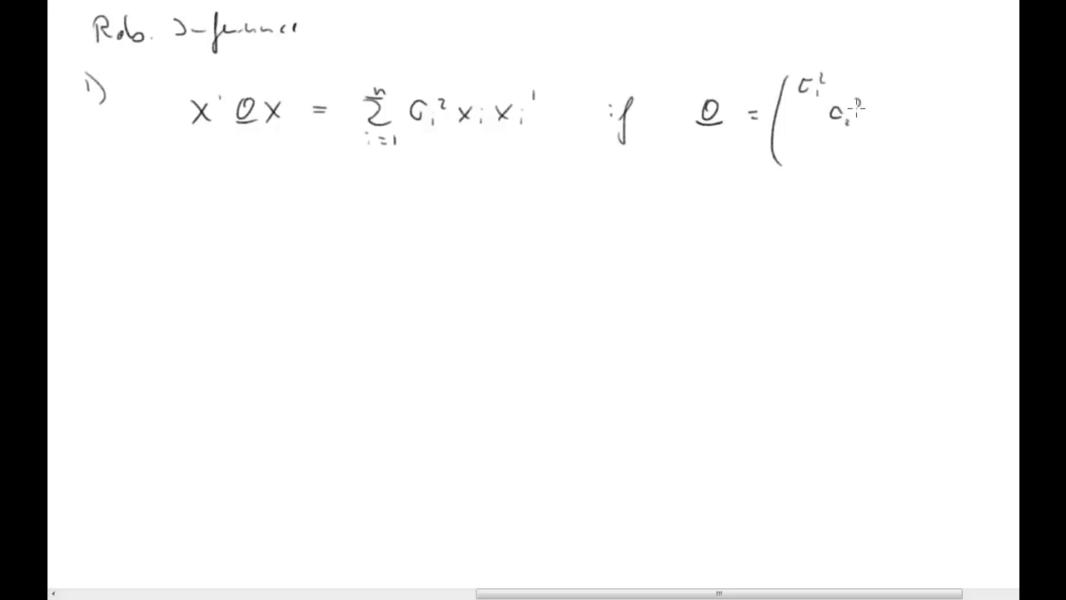
{"action": "mouse_move", "coordinate": [910, 162]}
{"action": "left_mouse_down"}
{"action": "mouse_move", "coordinate": [908, 173]}
{"action": "mouse_move", "coordinate": [916, 155]}
{"action": "mouse_move", "coordinate": [923, 175]}
{"action": "mouse_move", "coordinate": [929, 156]}
{"action": "left_mouse_up"}
{"action": "left_click_drag", "start_coordinate": [807, 165], "coordinate": [804, 166]}
{"action": "left_click_drag", "start_coordinate": [805, 114], "coordinate": [805, 117]}
{"action": "left_click_drag", "start_coordinate": [876, 161], "coordinate": [867, 165]}
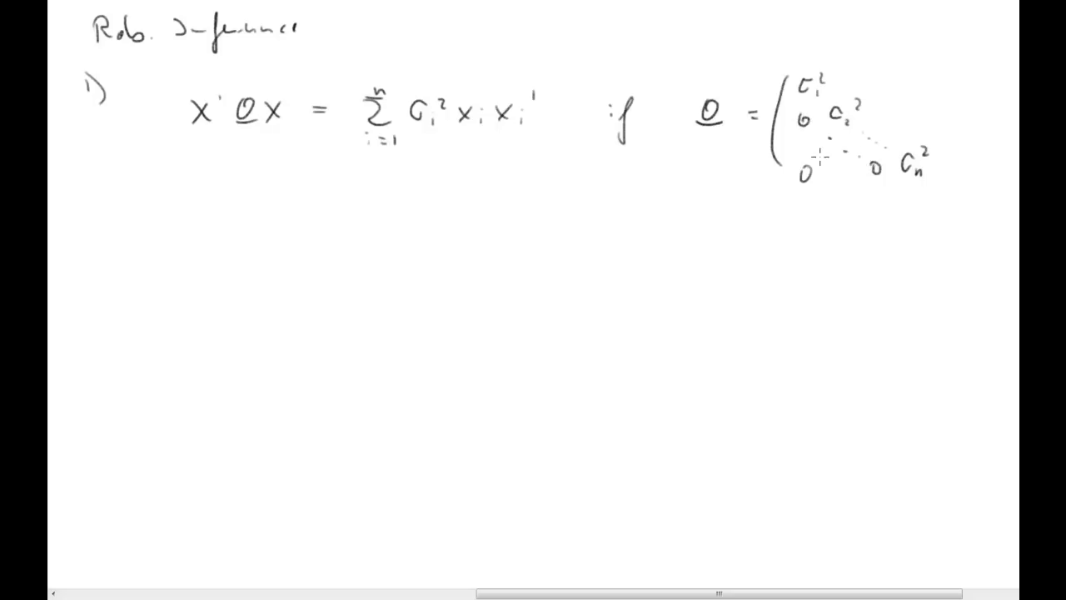
Step: Fill the upper triangle of the Ω matrix with zeros and dots and add the closing bracket
{"action": "left_click_drag", "start_coordinate": [850, 77], "coordinate": [845, 80]}
{"action": "left_click_drag", "start_coordinate": [919, 75], "coordinate": [921, 77]}
{"action": "left_click_drag", "start_coordinate": [925, 118], "coordinate": [926, 108]}
{"action": "left_click_drag", "start_coordinate": [879, 83], "coordinate": [889, 81]}
{"action": "left_click_drag", "start_coordinate": [955, 72], "coordinate": [952, 178]}
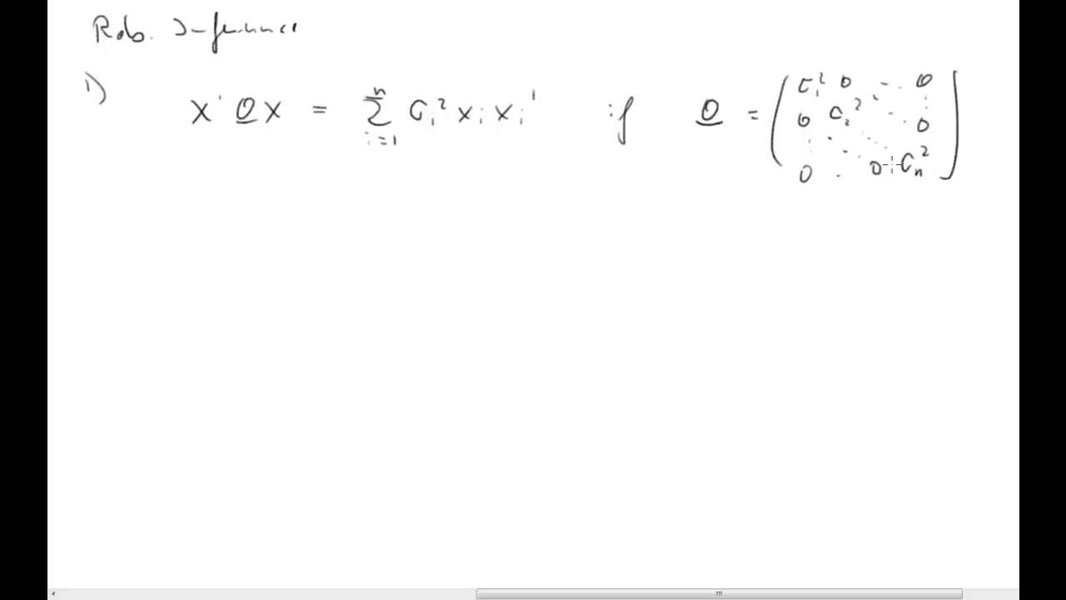